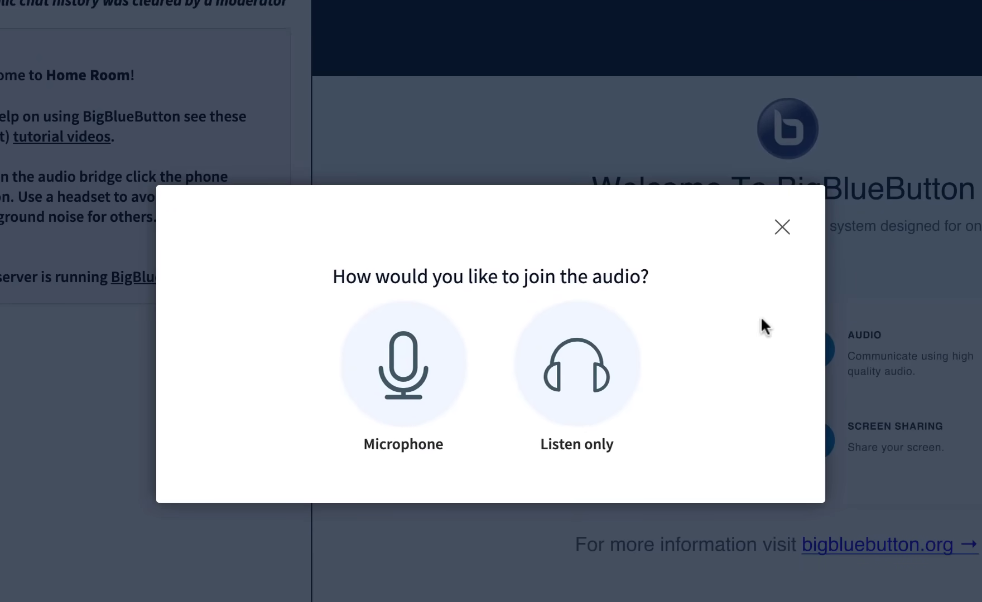
# Join audio with the microphone, confirm the echo test, then mute and unmute yourself
pyautogui.click(425, 378)
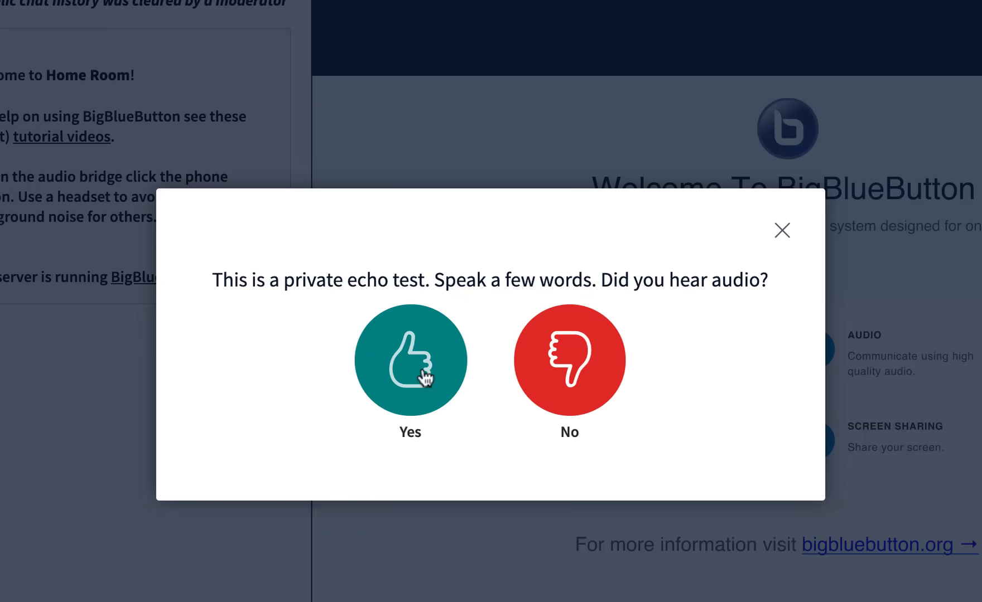
pyautogui.click(425, 379)
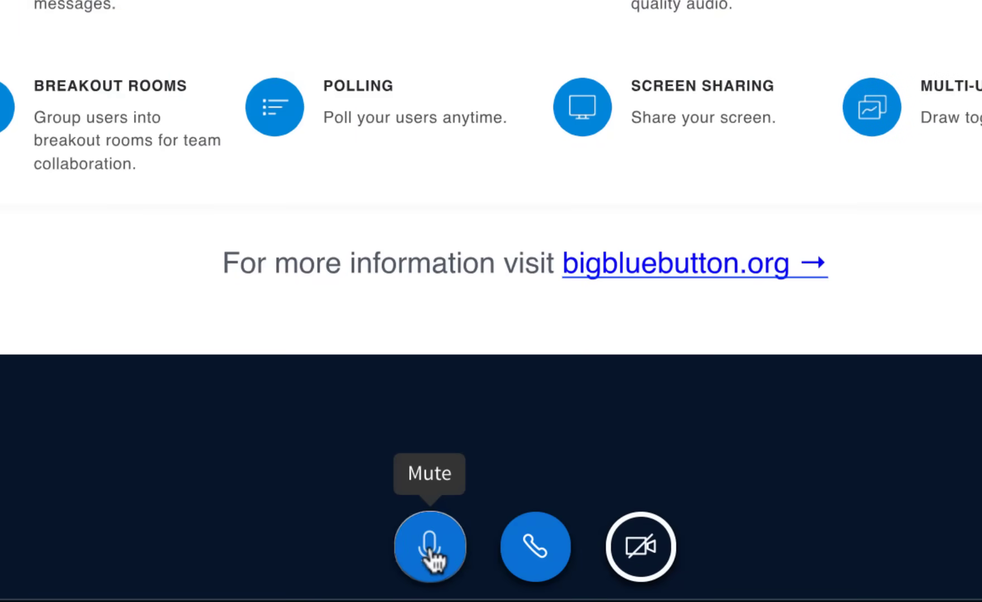
pyautogui.click(430, 550)
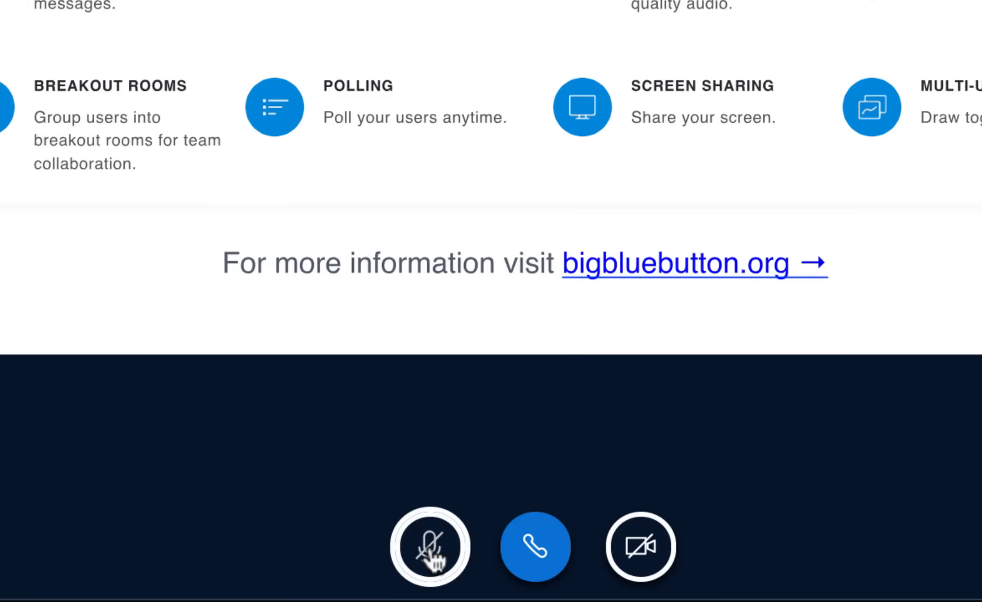
pyautogui.click(429, 550)
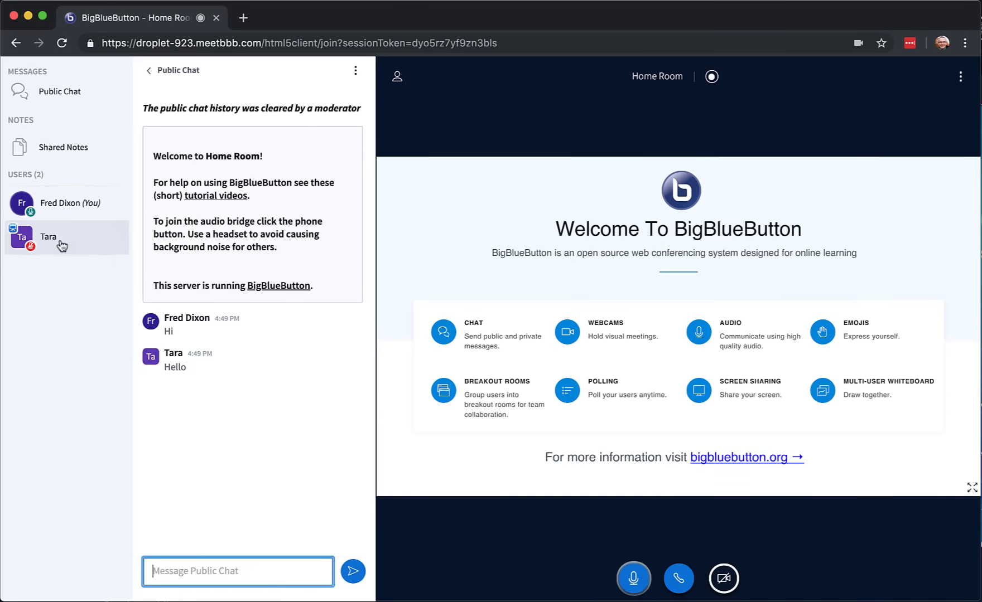
# Privately ask the other participant 'What time does the class start?', then close that chat
pyautogui.click(60, 244)
pyautogui.click(168, 239)
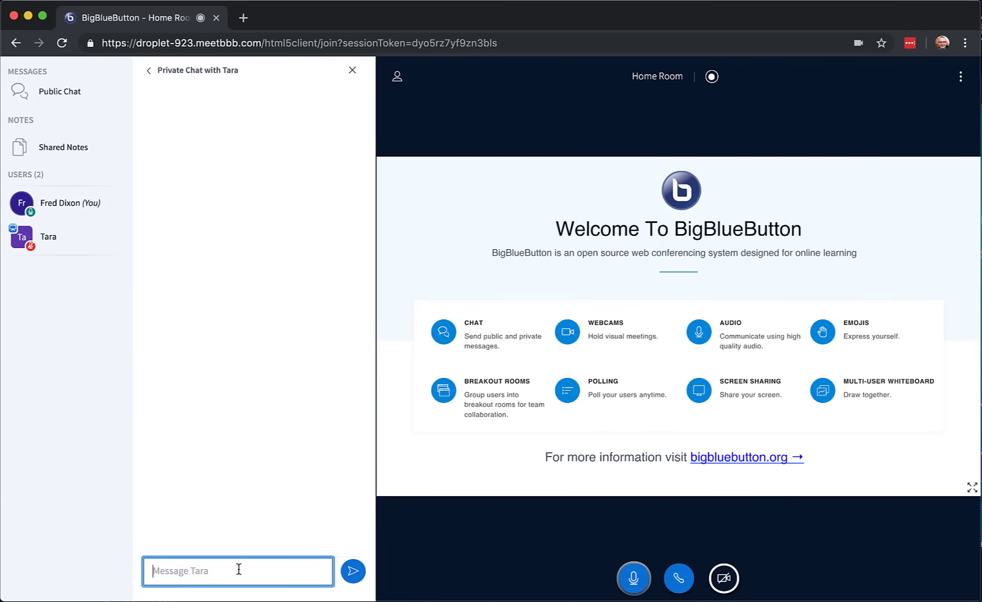
pyautogui.write('What time does the class start?')
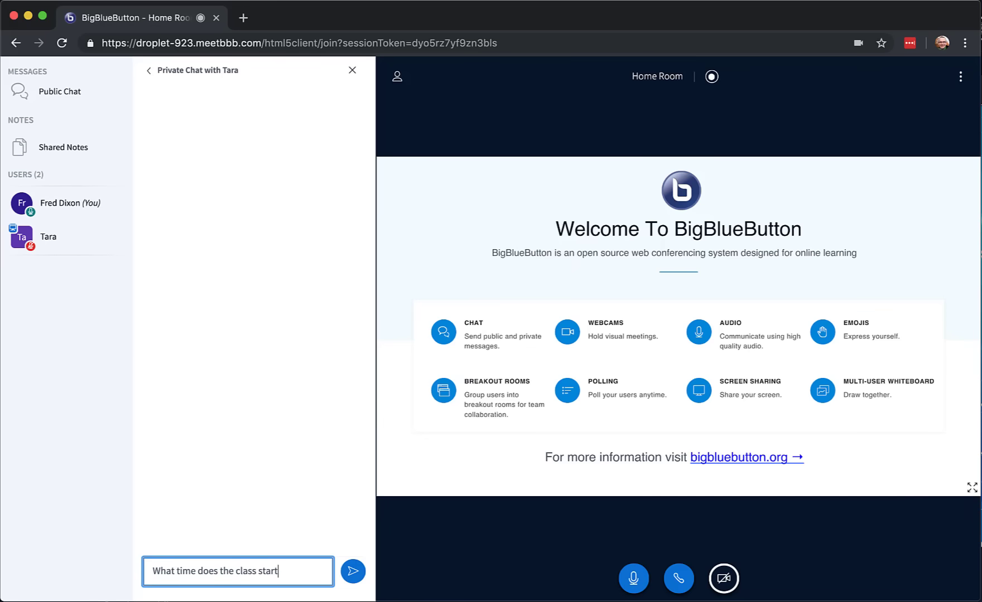
pyautogui.press('Return')
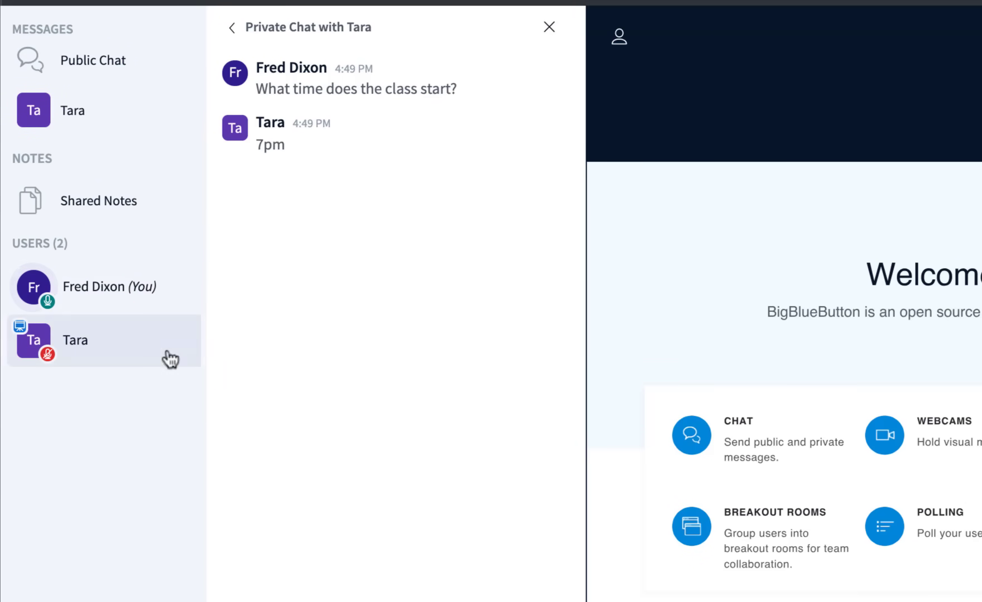
pyautogui.click(550, 27)
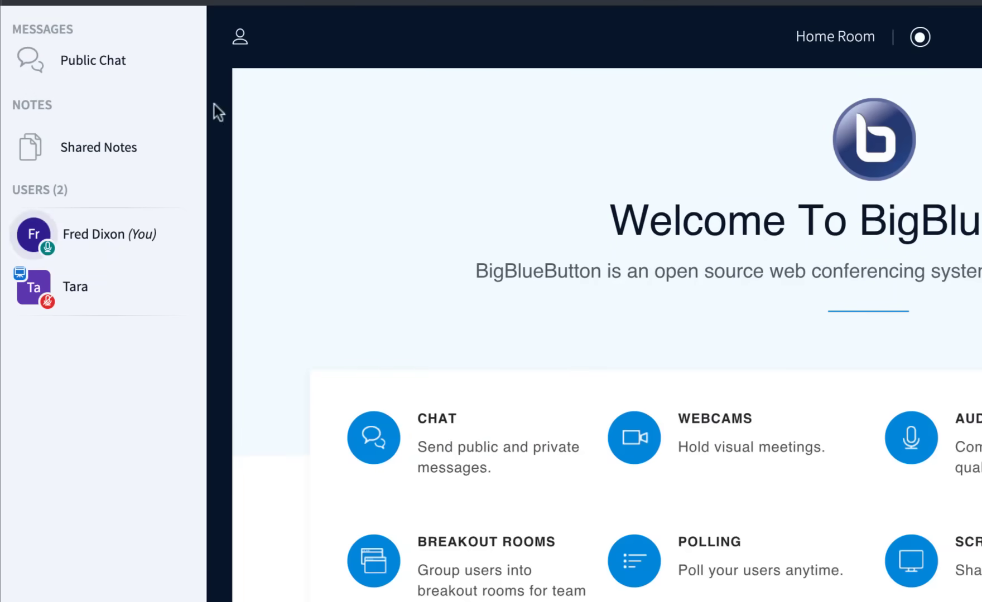
# Briefly open and close the Public Chat and Shared Notes panels
pyautogui.click(81, 67)
pyautogui.click(80, 66)
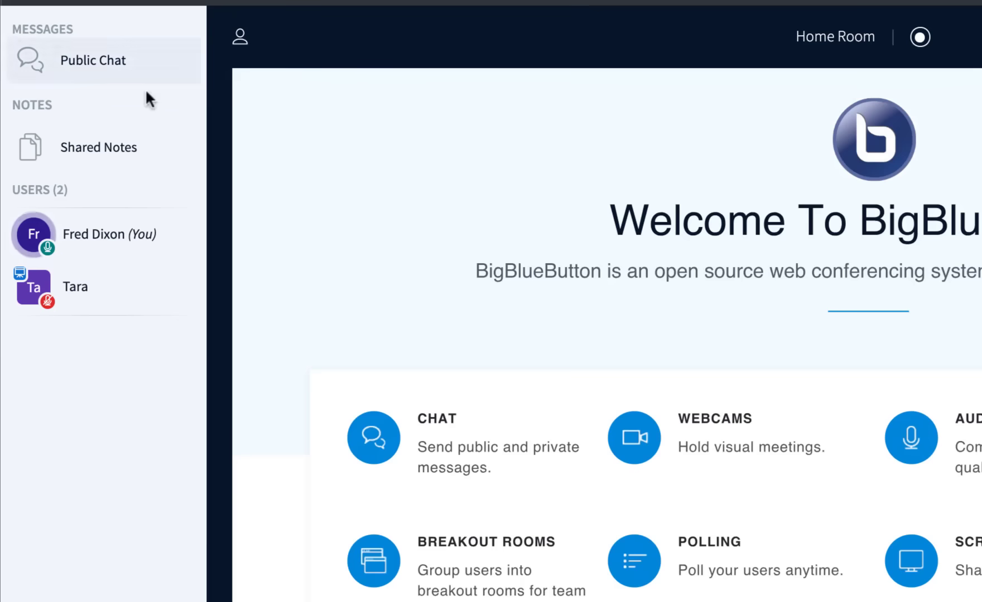
pyautogui.click(120, 165)
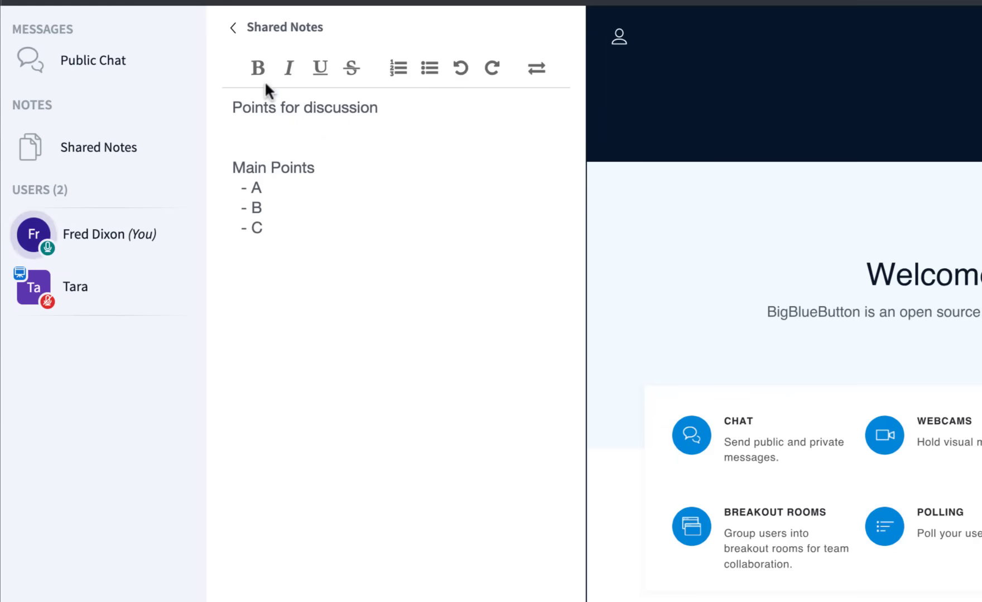
pyautogui.click(119, 148)
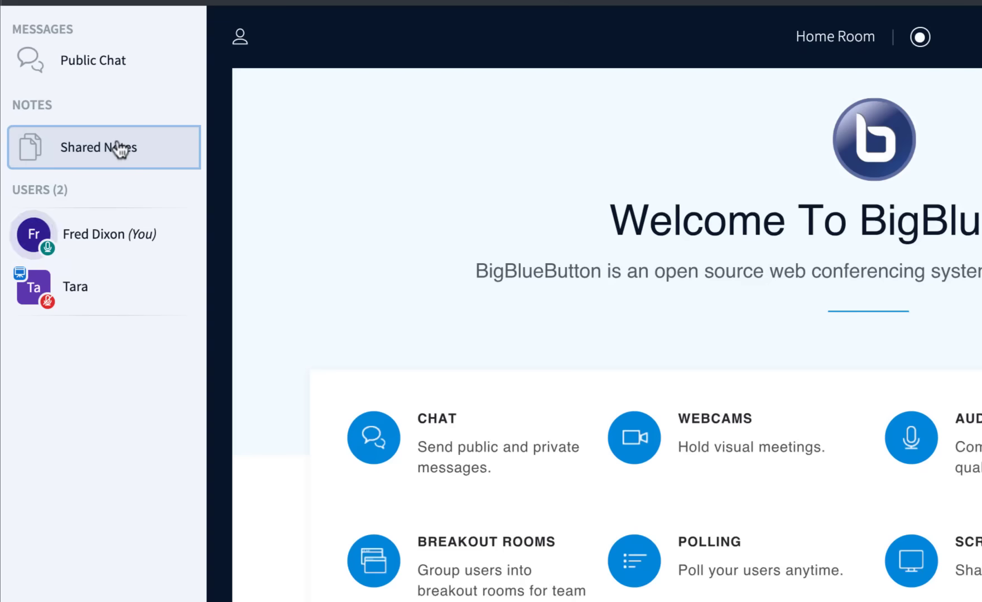
# Set your own status to Happy from your user entry
pyautogui.click(112, 234)
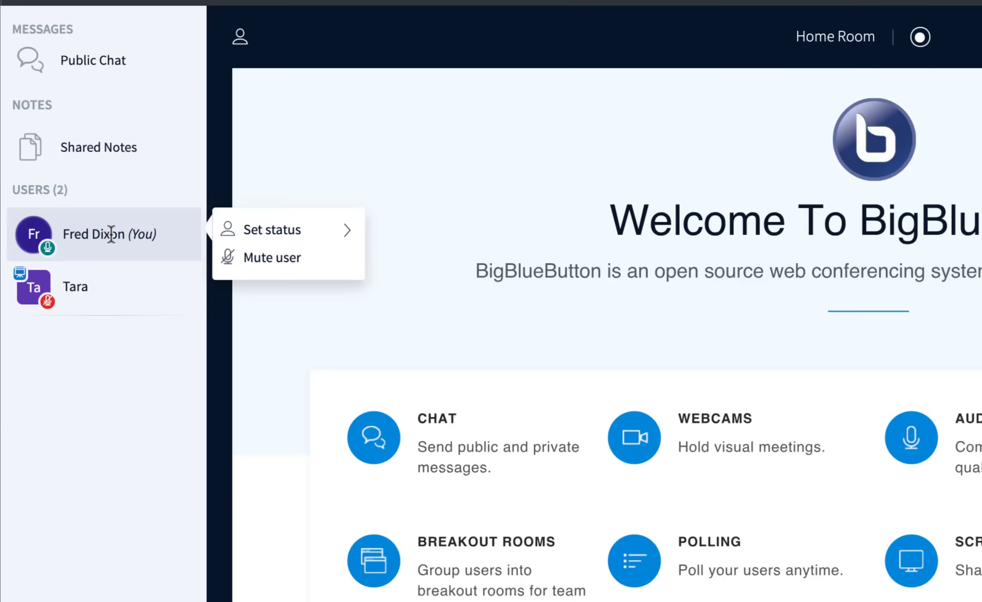
pyautogui.click(273, 238)
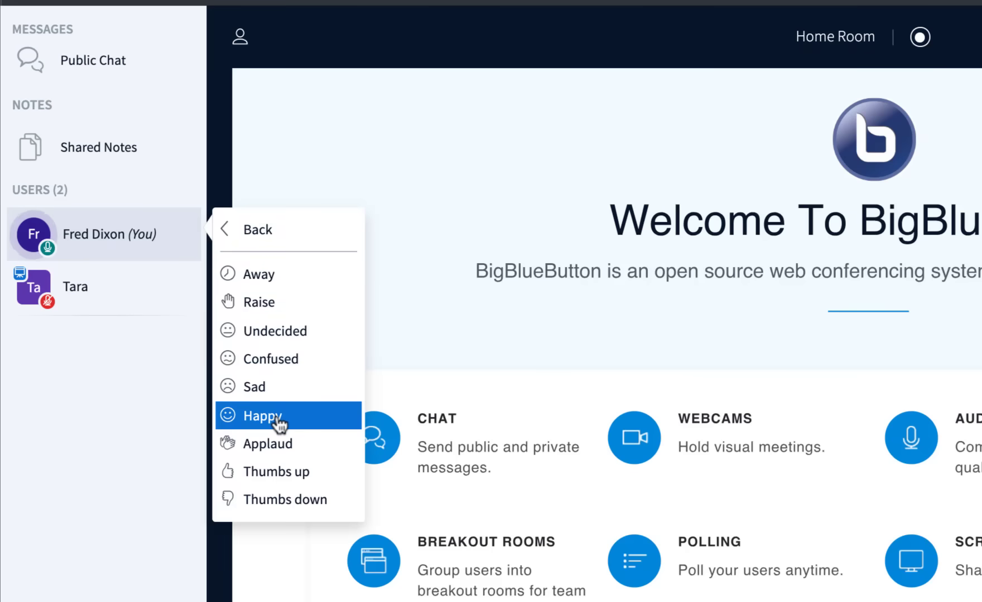
pyautogui.click(275, 415)
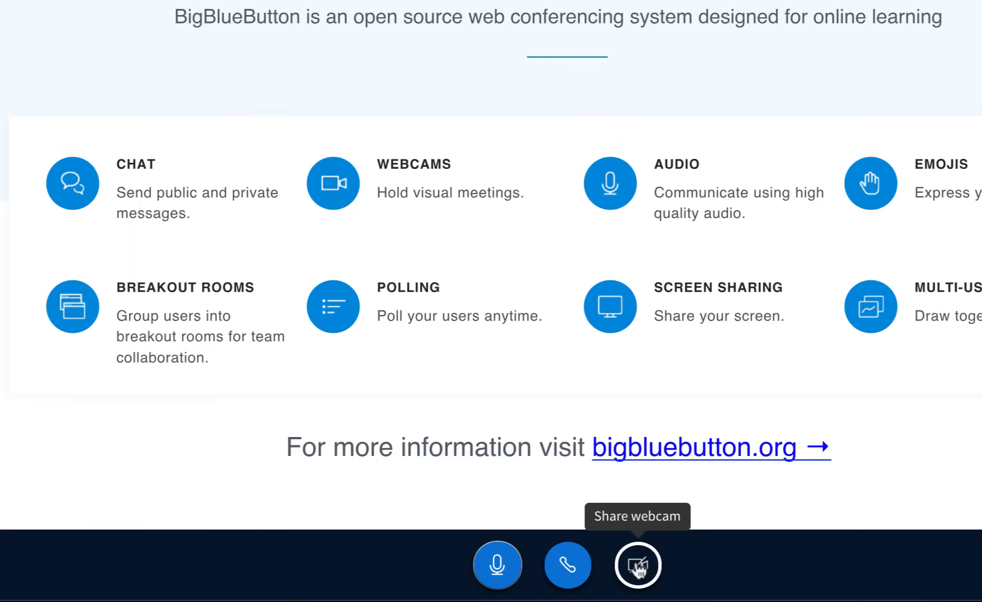
pyautogui.click(637, 566)
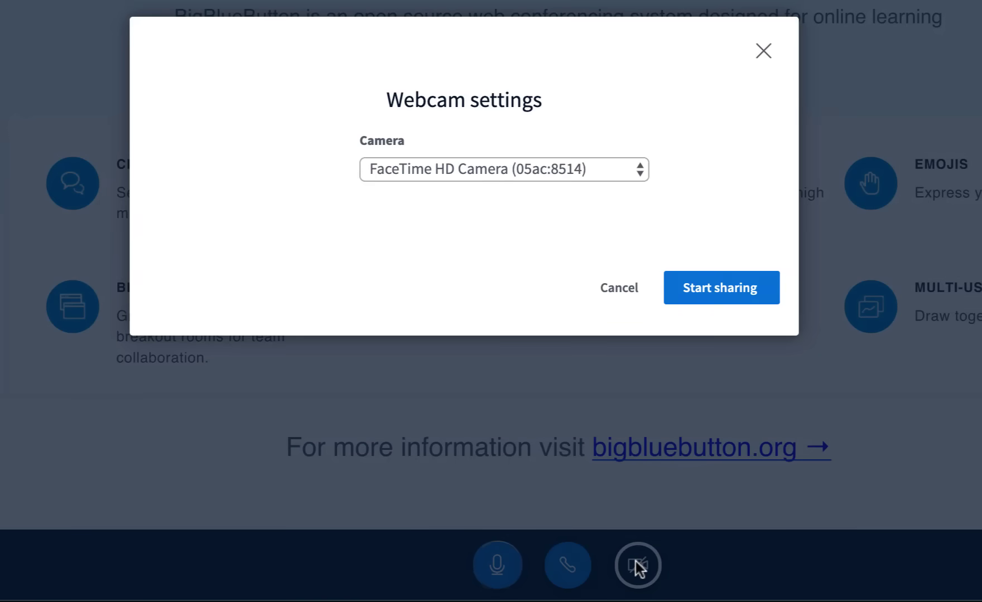
pyautogui.click(720, 287)
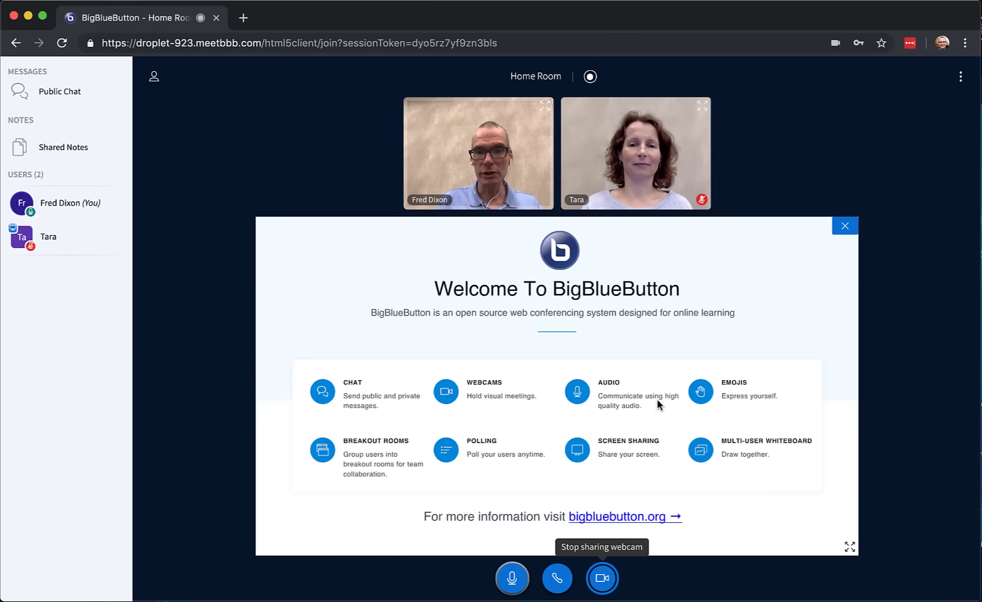
pyautogui.click(846, 226)
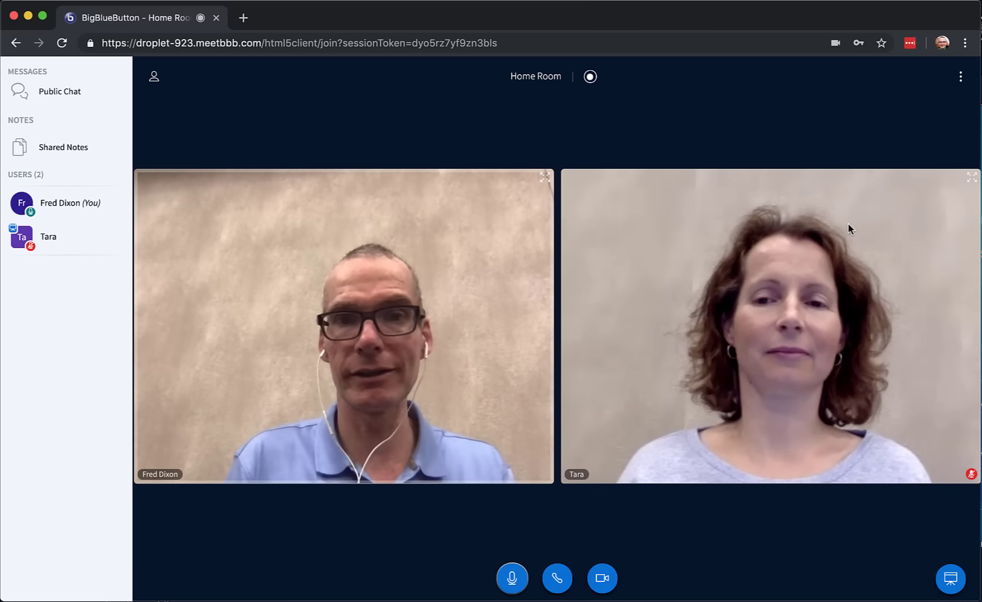
pyautogui.click(155, 78)
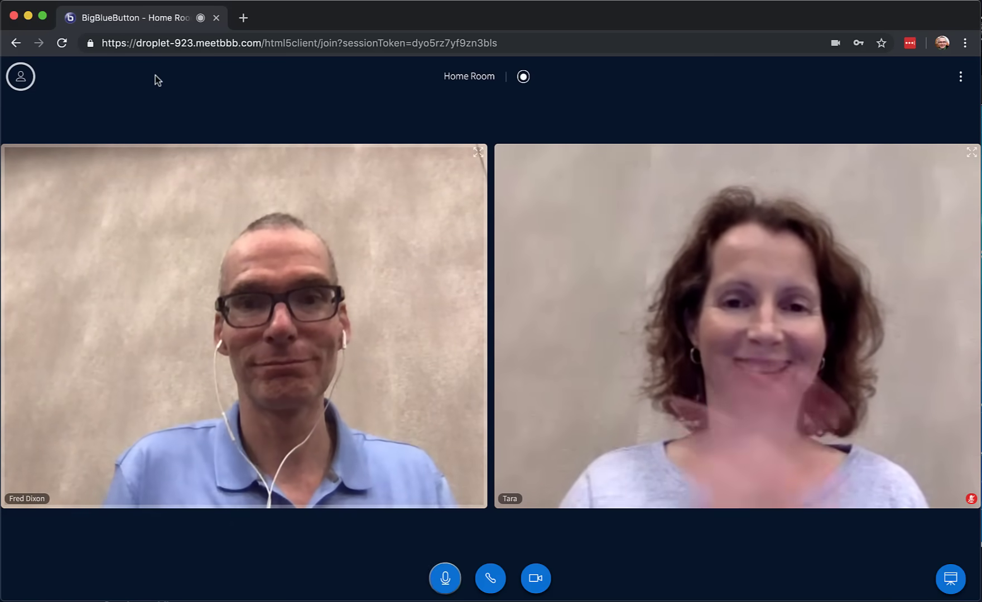
pyautogui.click(21, 76)
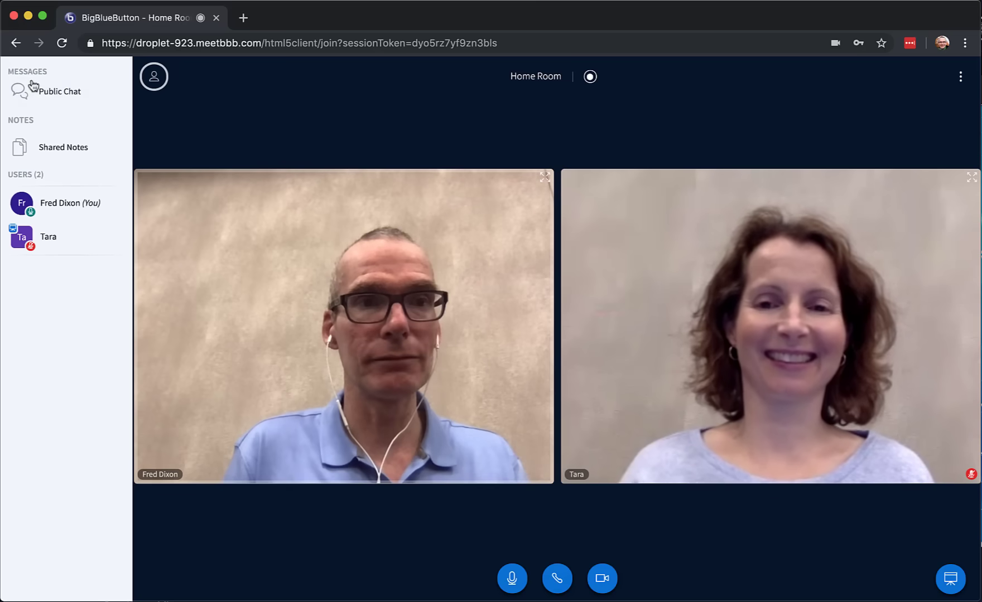
pyautogui.click(951, 580)
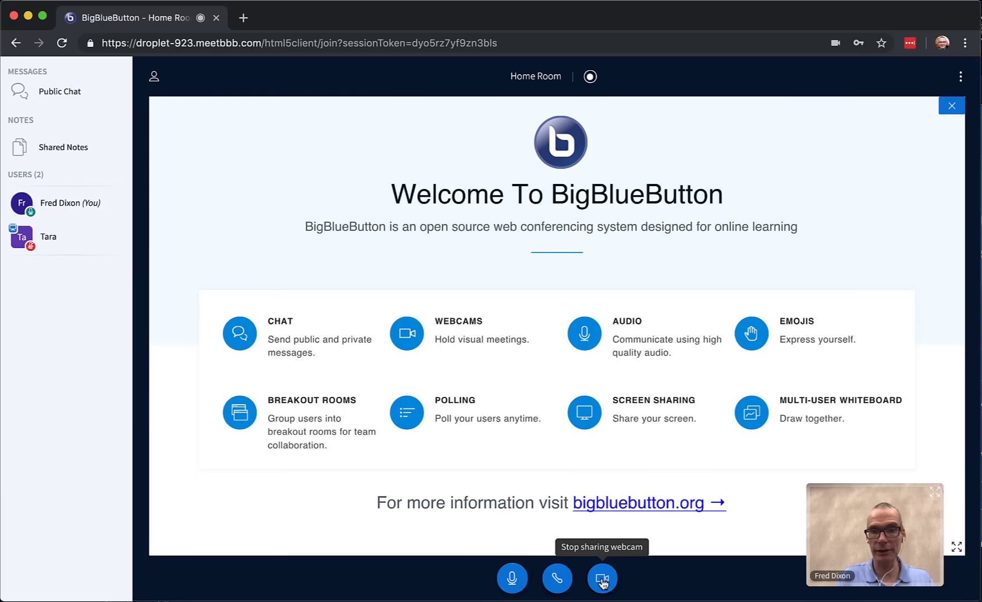
pyautogui.click(603, 583)
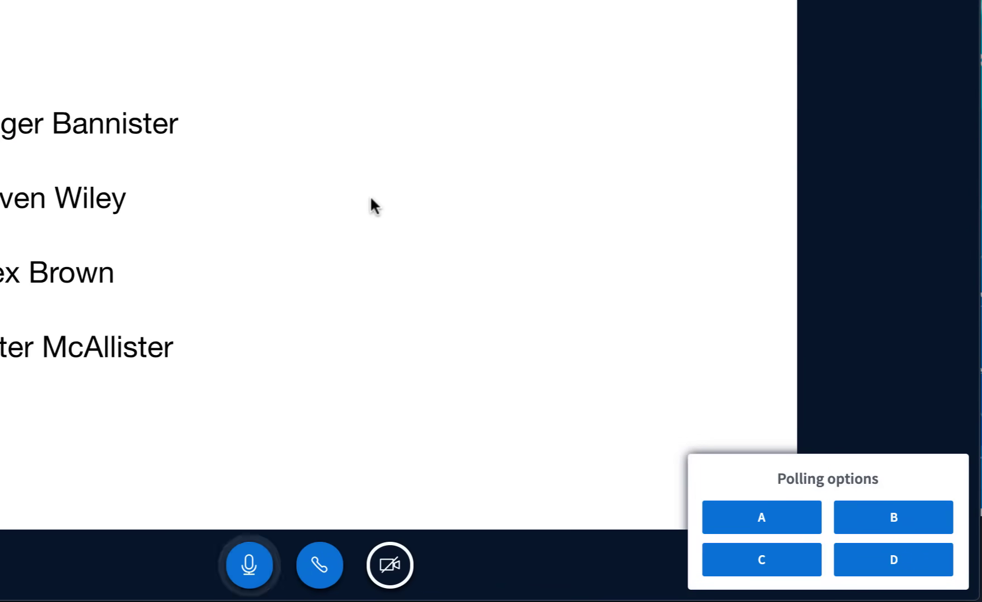
# Vote A in the 'Who ran the 4 minute mile?' poll and return to the Home Room tab
pyautogui.click(765, 524)
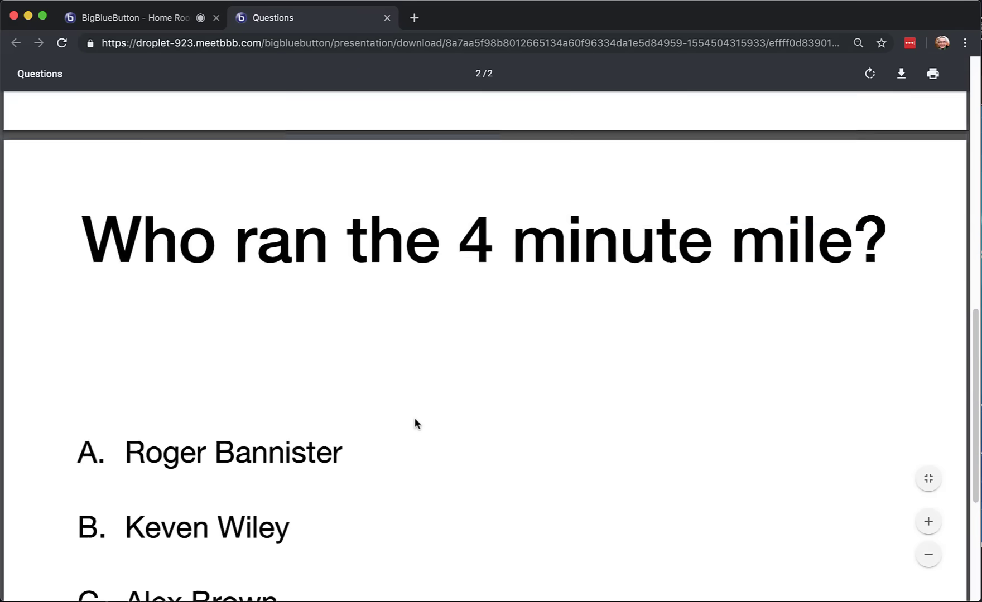
pyautogui.click(161, 21)
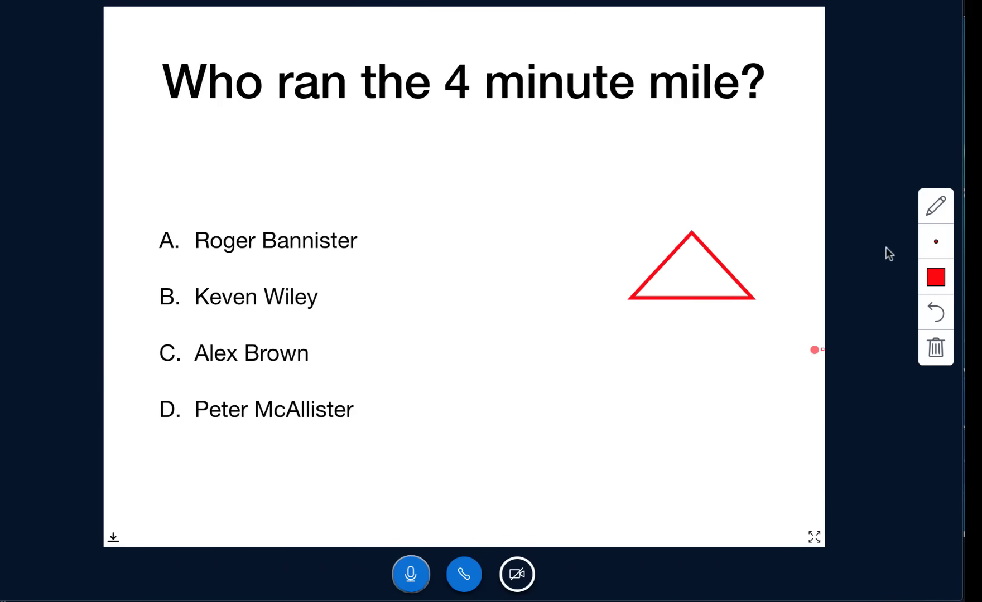
pyautogui.click(937, 212)
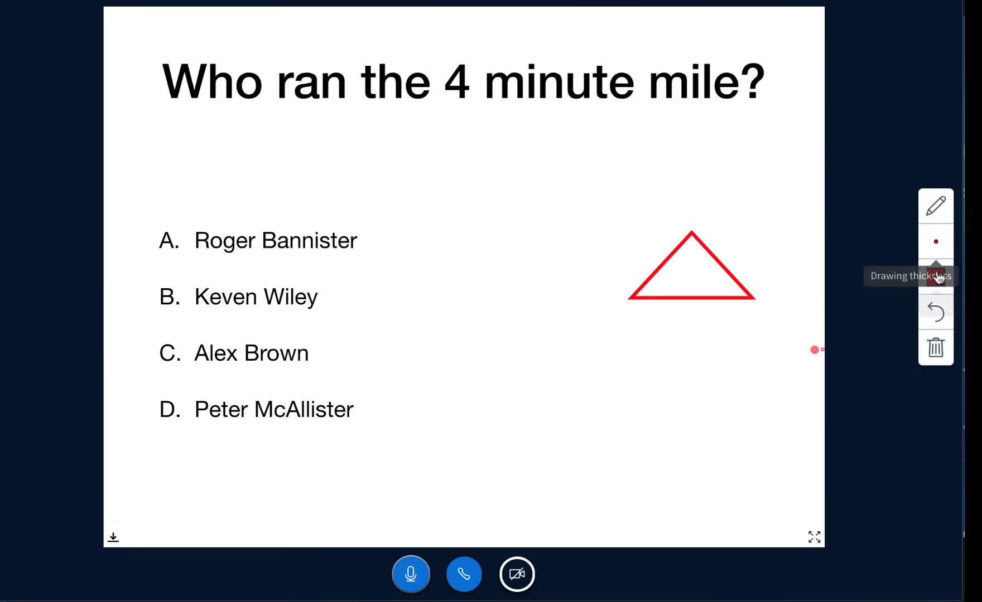
pyautogui.click(935, 277)
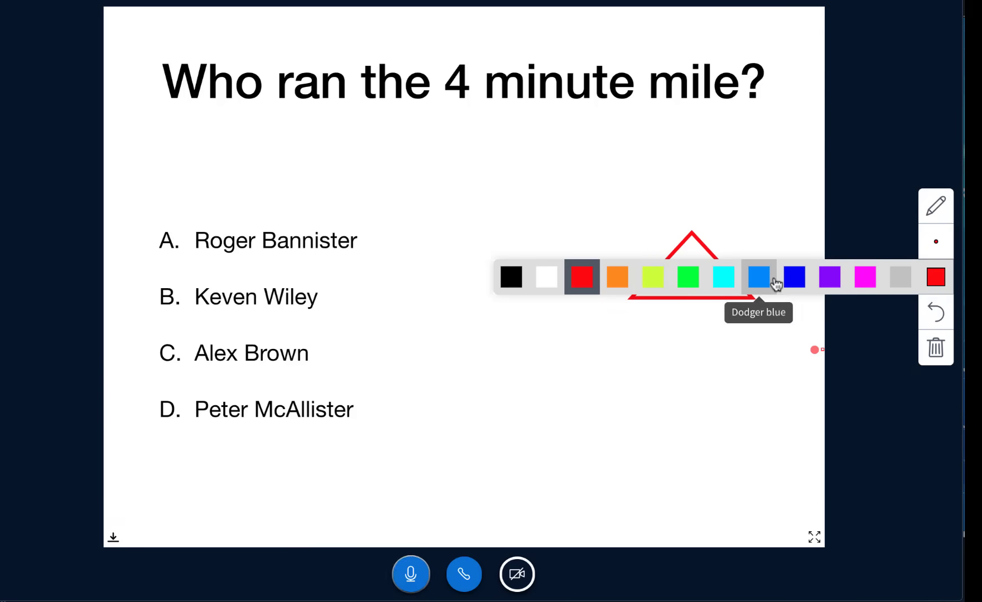
pyautogui.click(794, 278)
pyautogui.moveTo(381, 236); pyautogui.dragTo(426, 225)
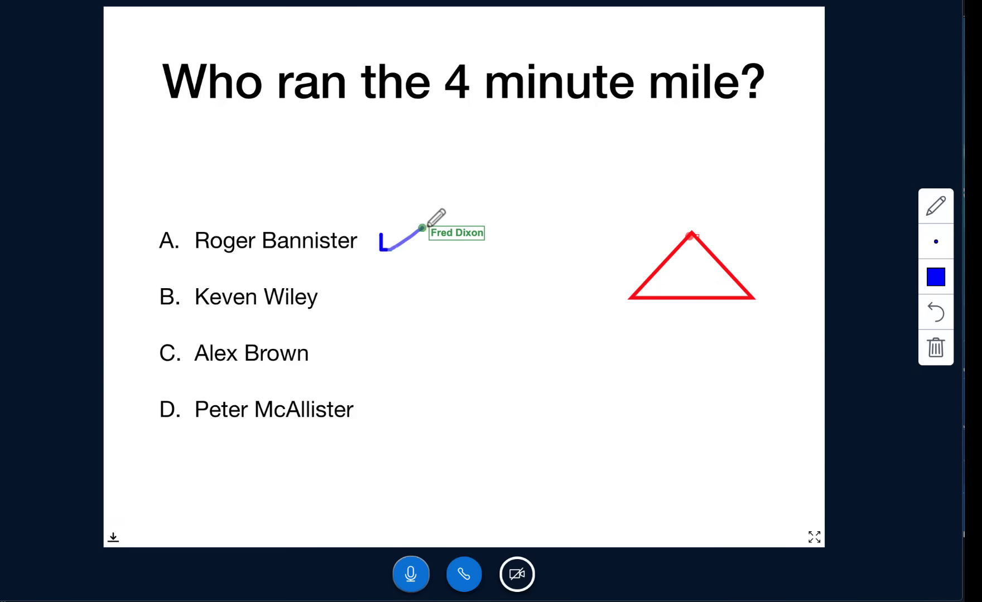
pyautogui.moveTo(359, 280); pyautogui.dragTo(389, 280)
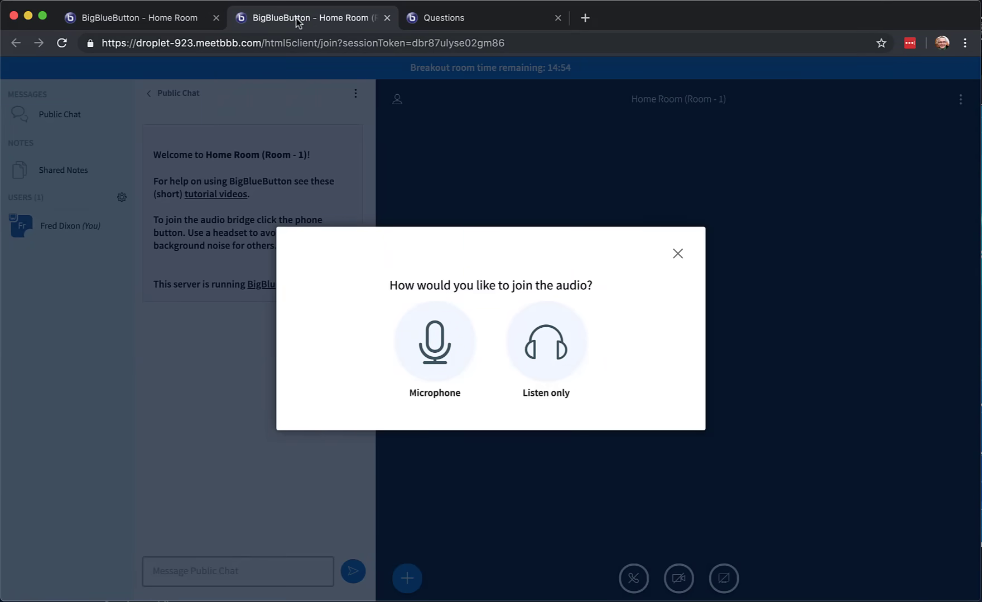
# Join Room - 1 audio by microphone after the echo test, then draw a blue check beside Roger Bannister
pyautogui.click(443, 344)
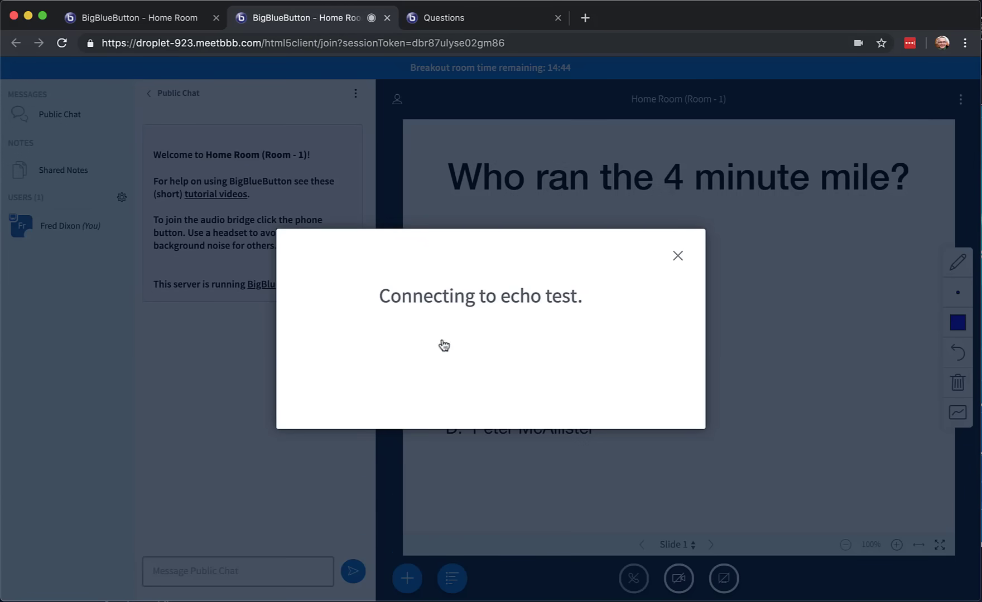
pyautogui.click(450, 359)
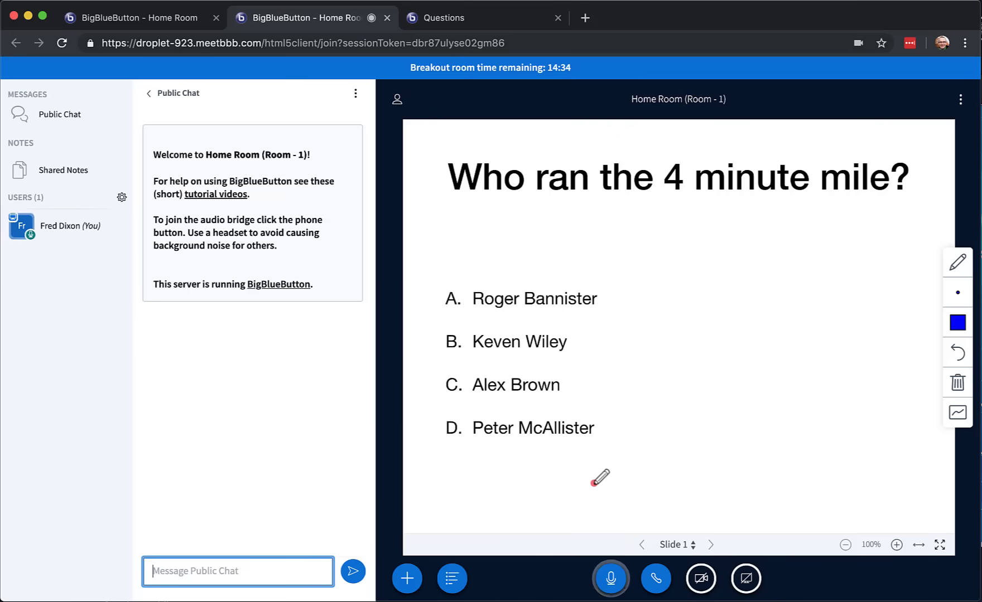
pyautogui.click(408, 580)
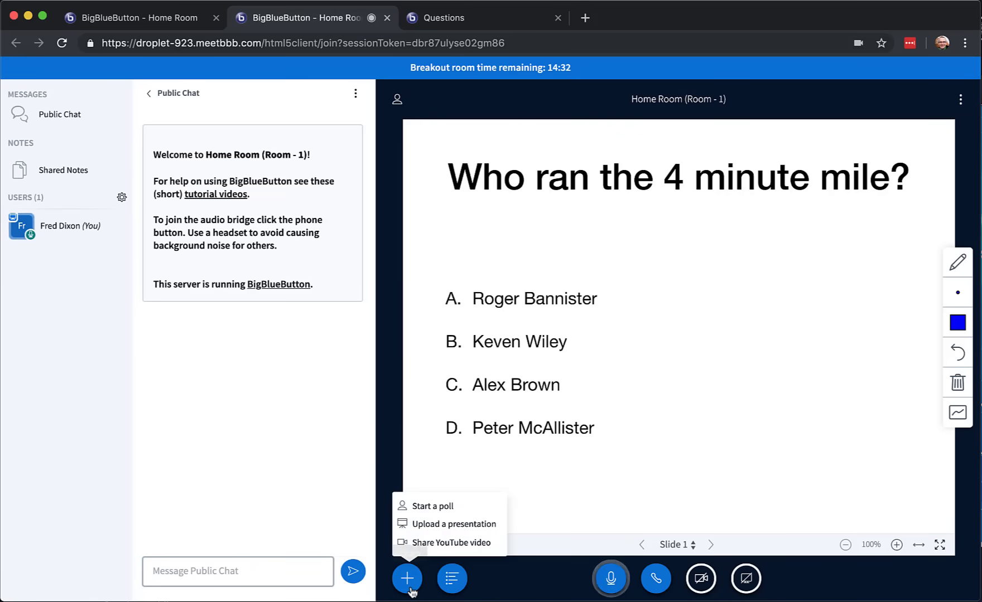
pyautogui.click(625, 466)
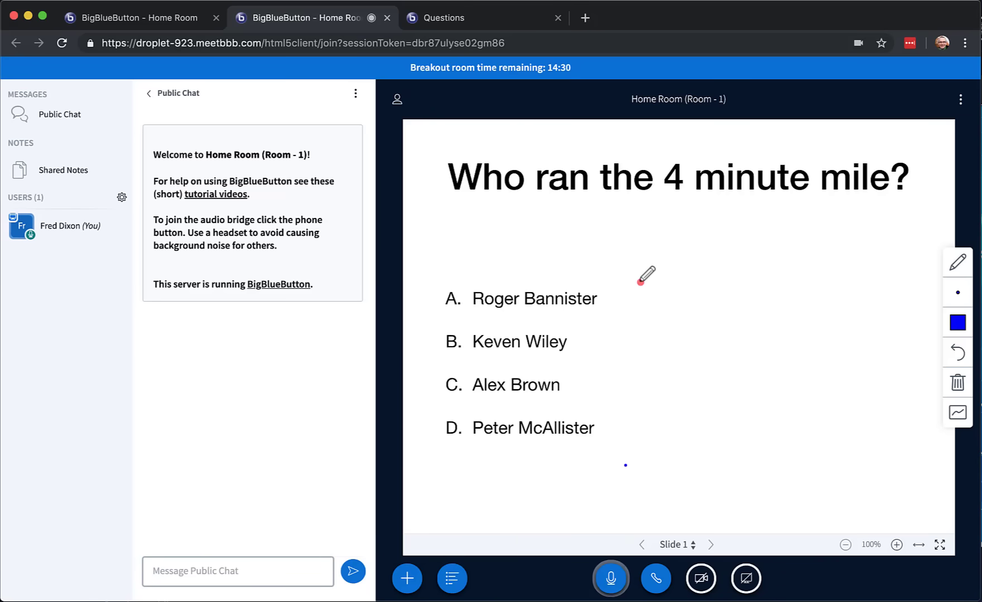
pyautogui.moveTo(639, 280); pyautogui.dragTo(653, 310)
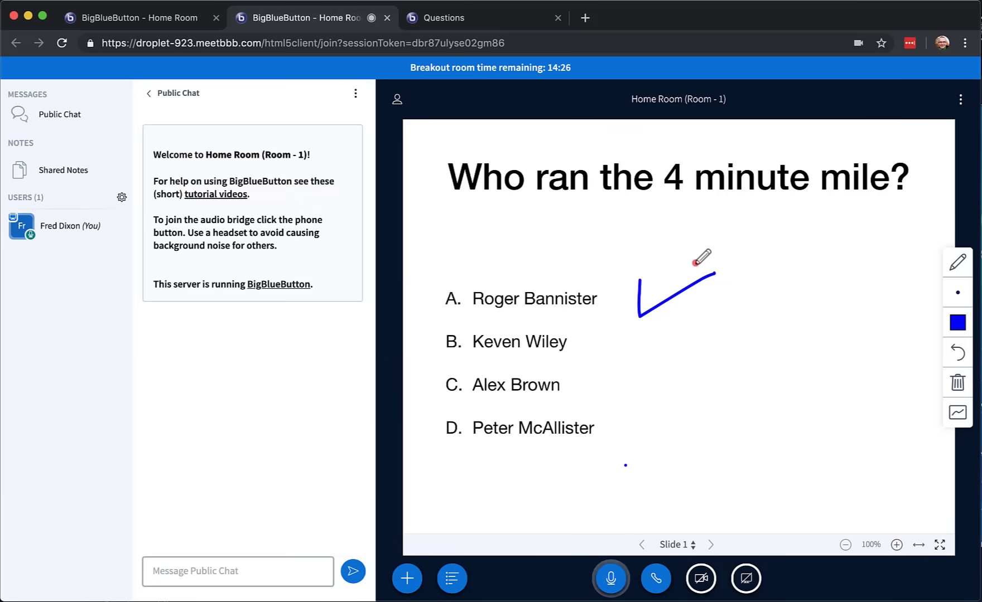
# Post 'Could you join us in Room - 1' in the Home Room public chat, then return to the breakout tab
pyautogui.click(129, 19)
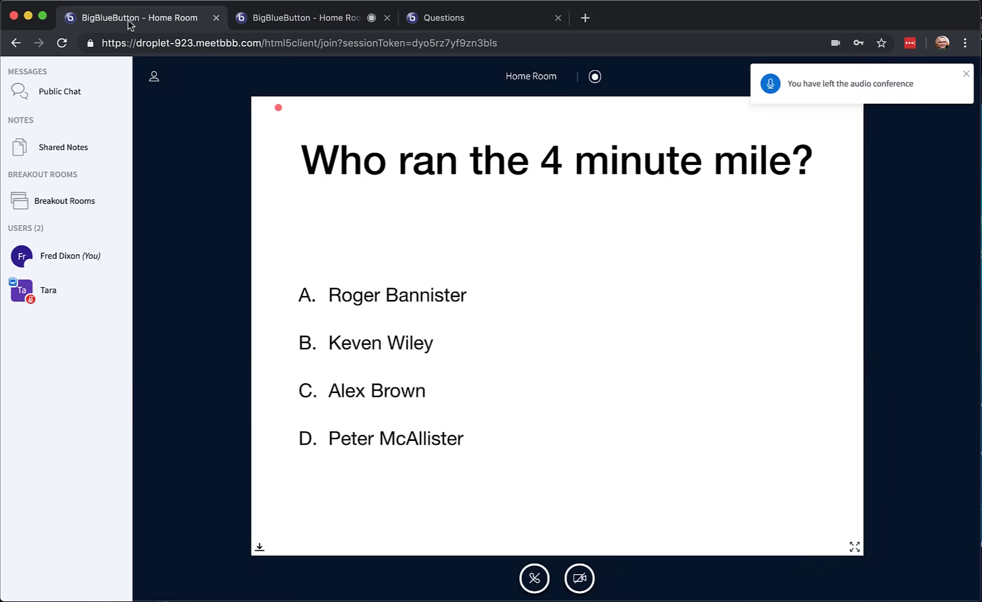
pyautogui.click(53, 95)
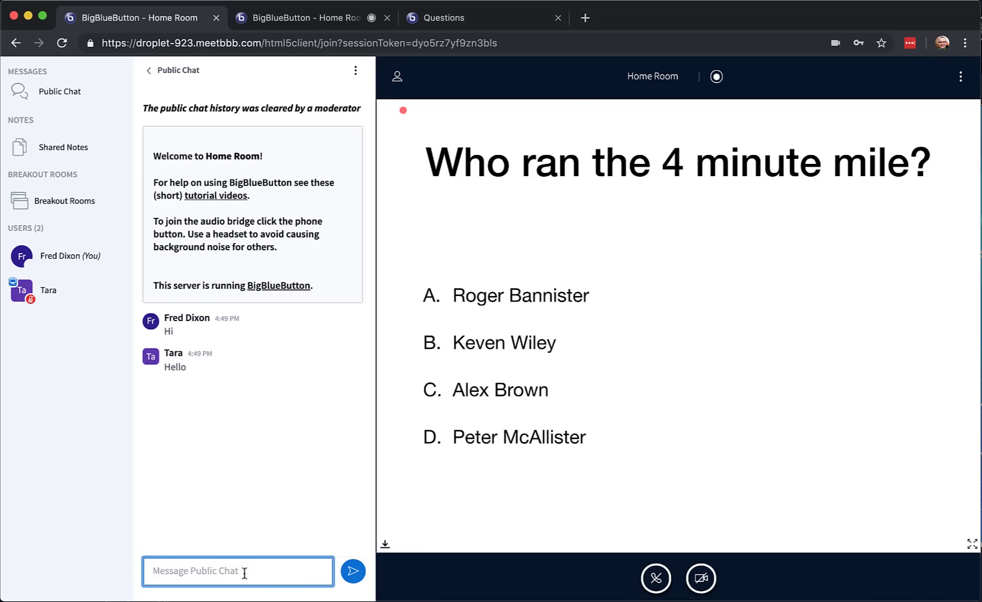
pyautogui.write('Could you join us in Room - 1')
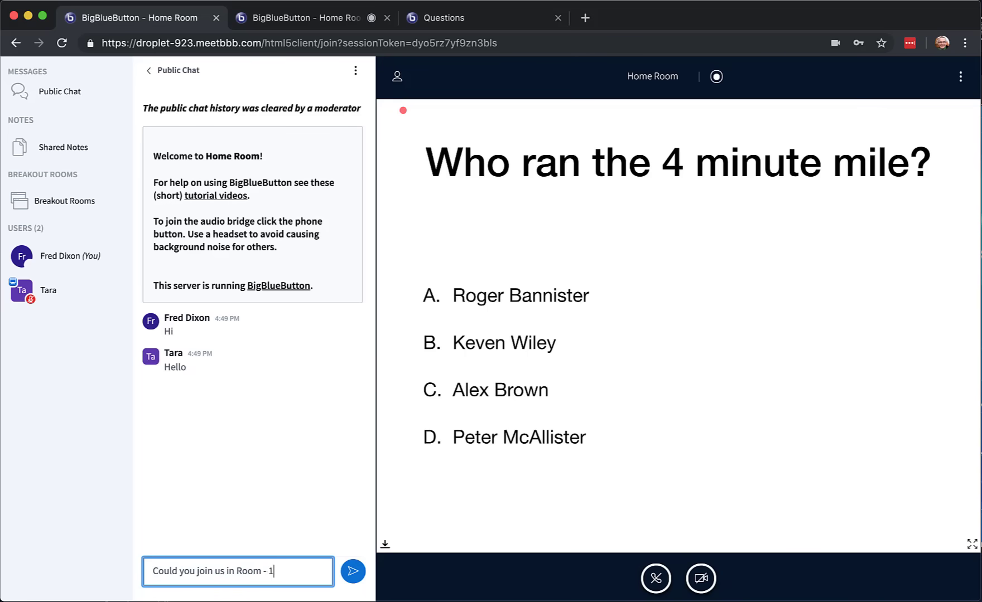
pyautogui.press('Return')
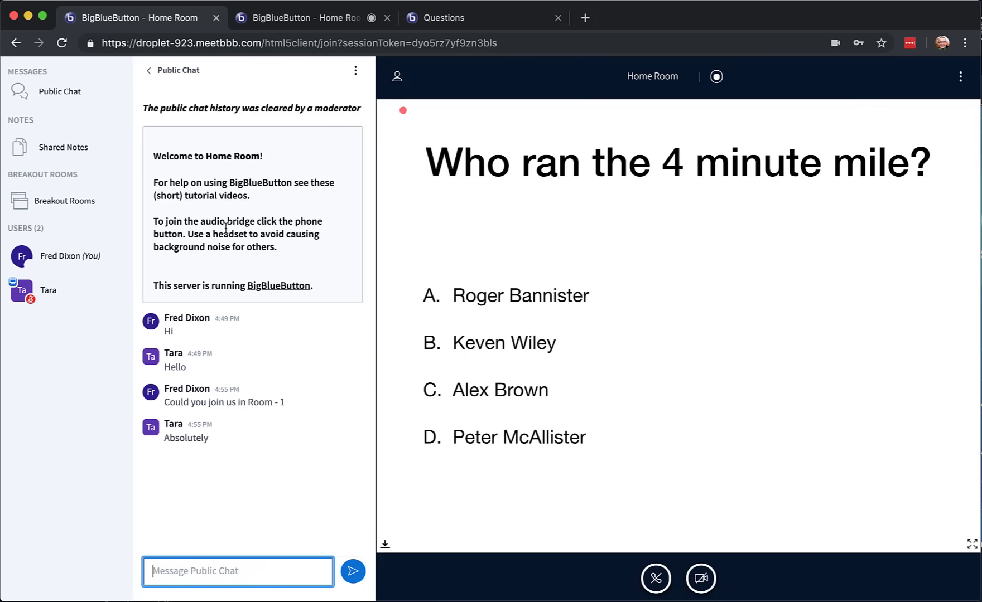
pyautogui.click(293, 24)
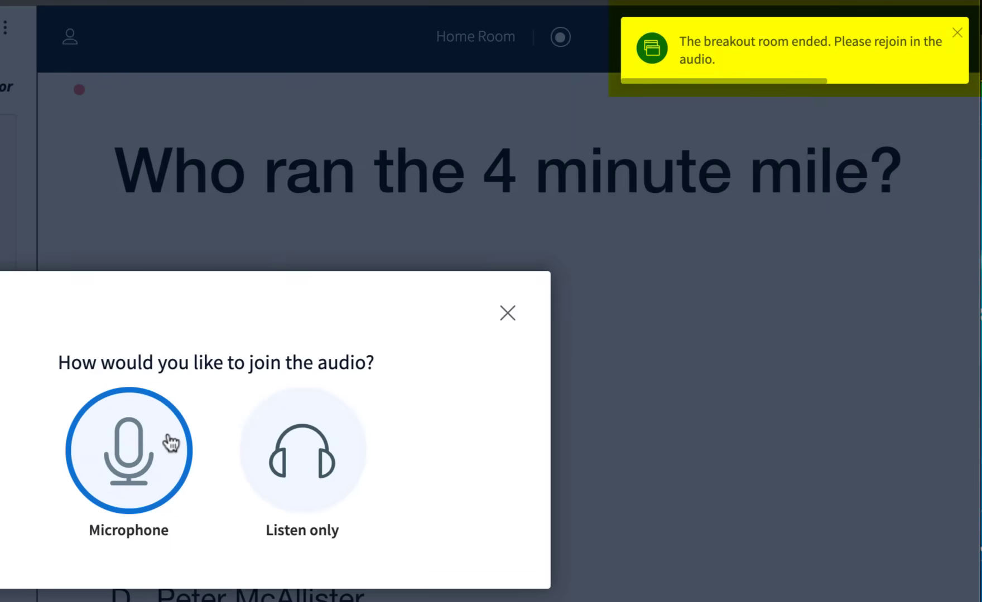
# Rejoin Home Room audio with the microphone after the echo test, then start recording
pyautogui.click(170, 444)
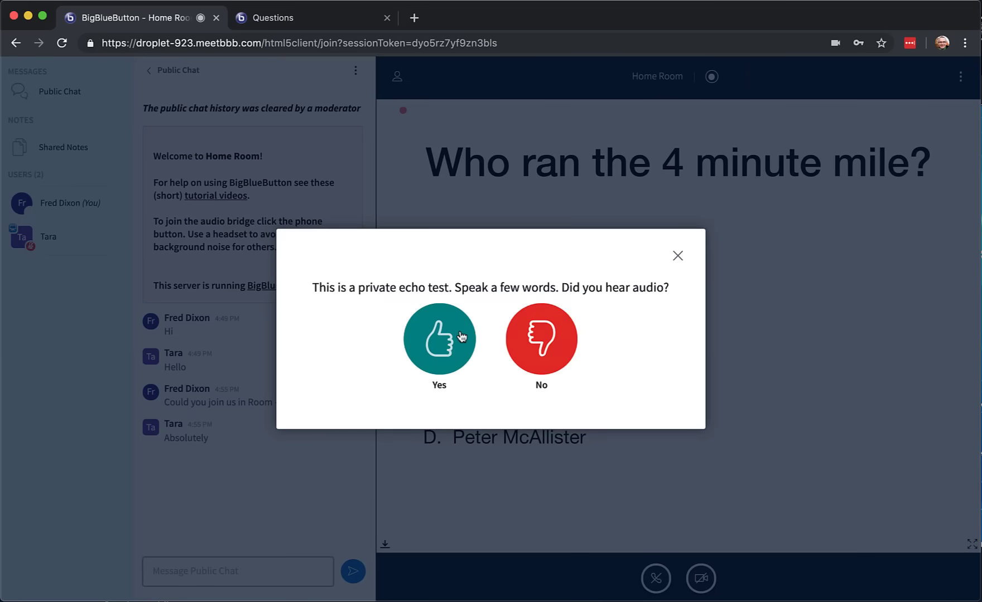
pyautogui.click(446, 354)
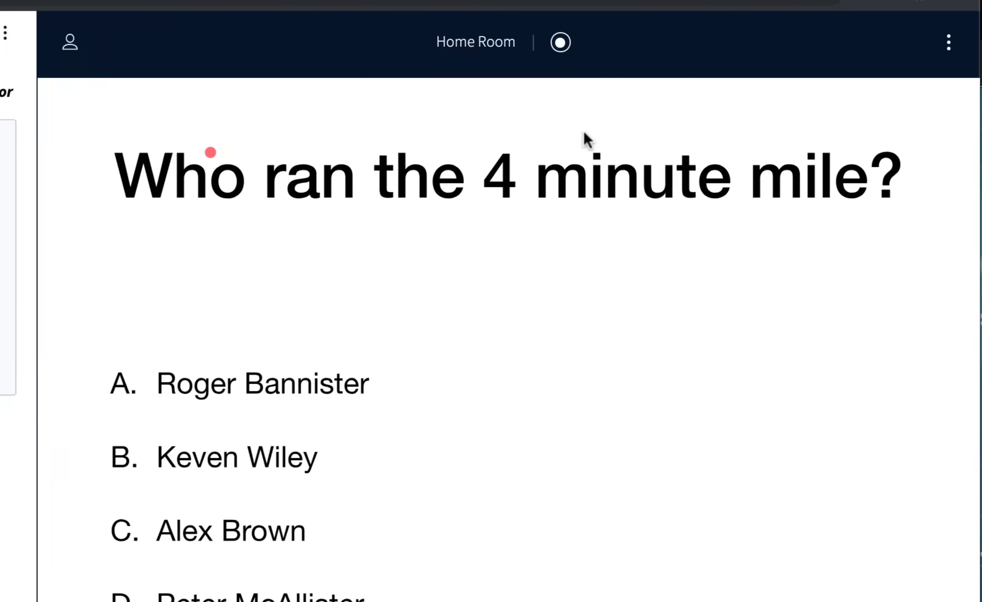
pyautogui.click(560, 43)
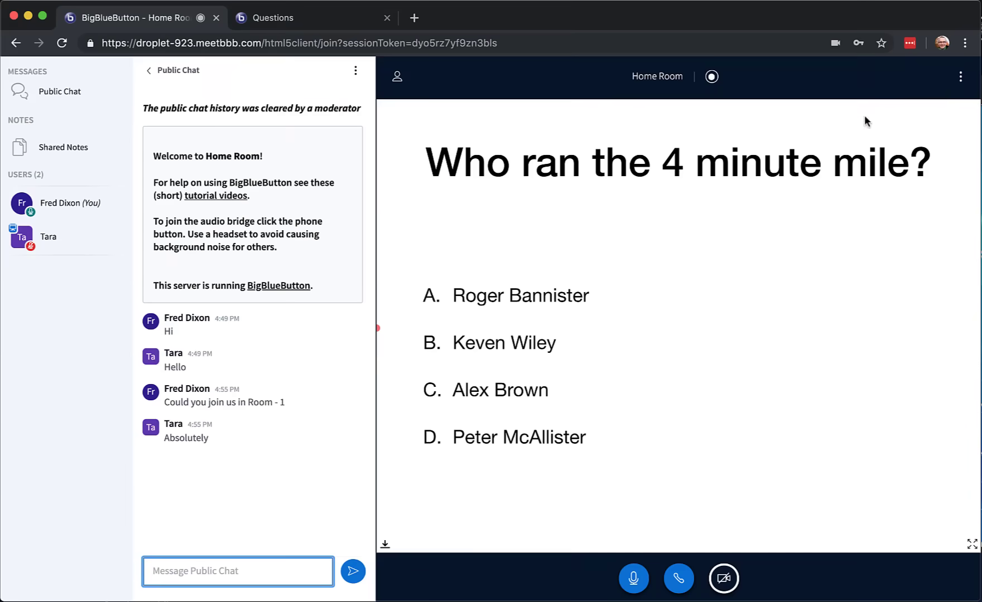
# Open the HTML5 client Help page from the options menu, skim it, then close it
pyautogui.click(960, 77)
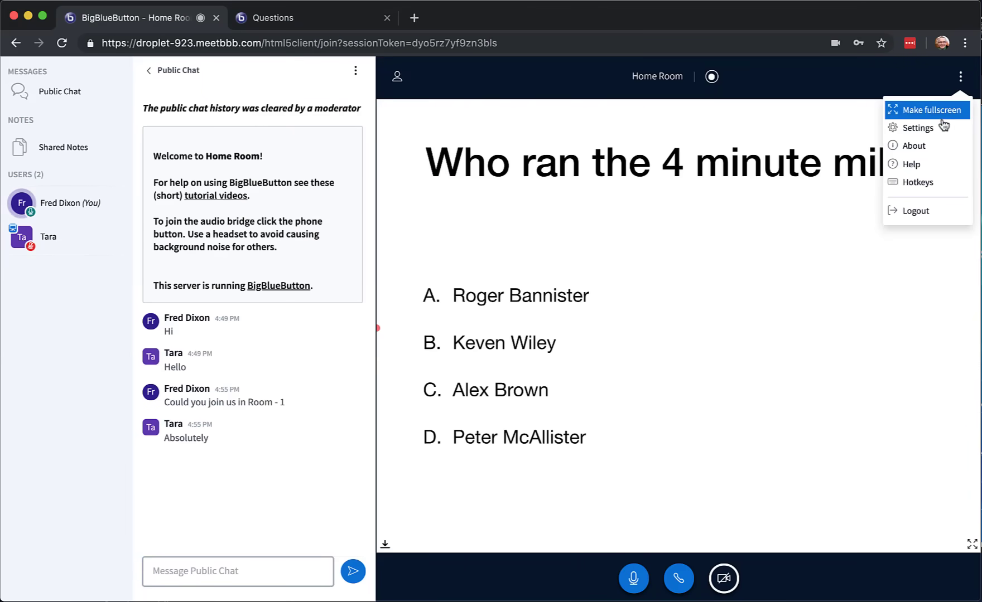
pyautogui.click(926, 167)
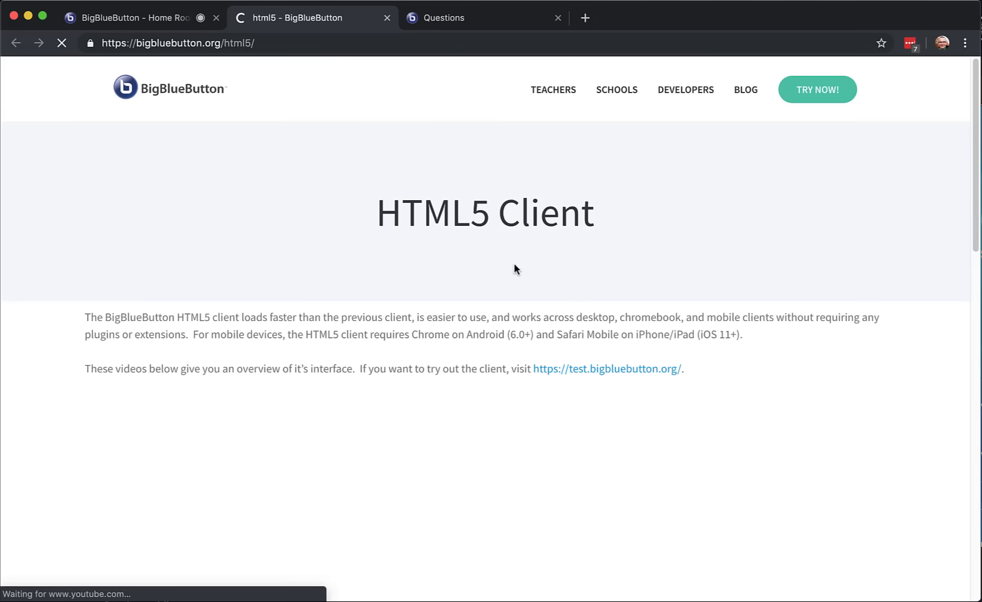
pyautogui.scroll(-4, 508, 327)
pyautogui.scroll(4, 508, 325)
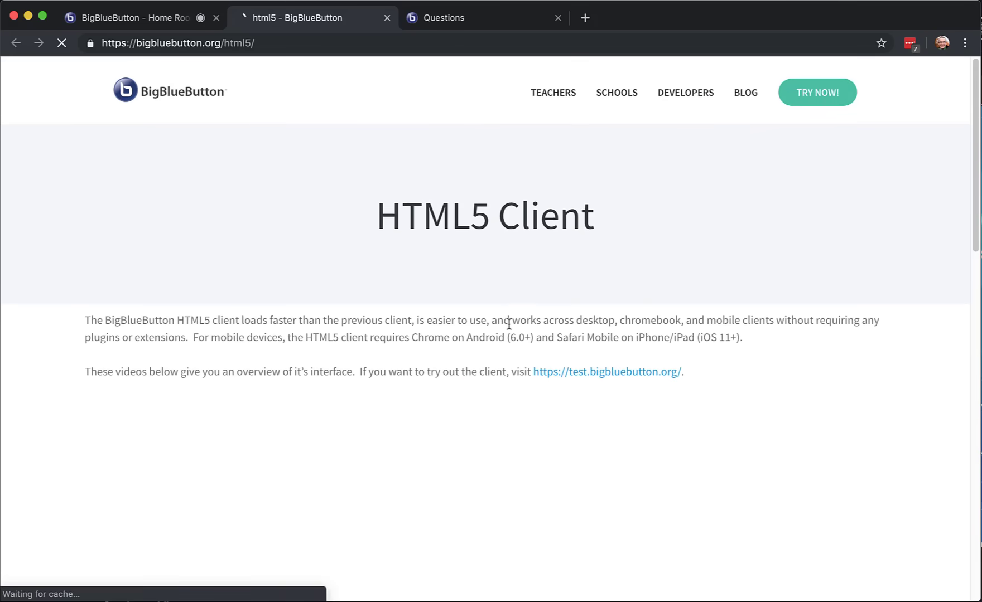
pyautogui.click(386, 17)
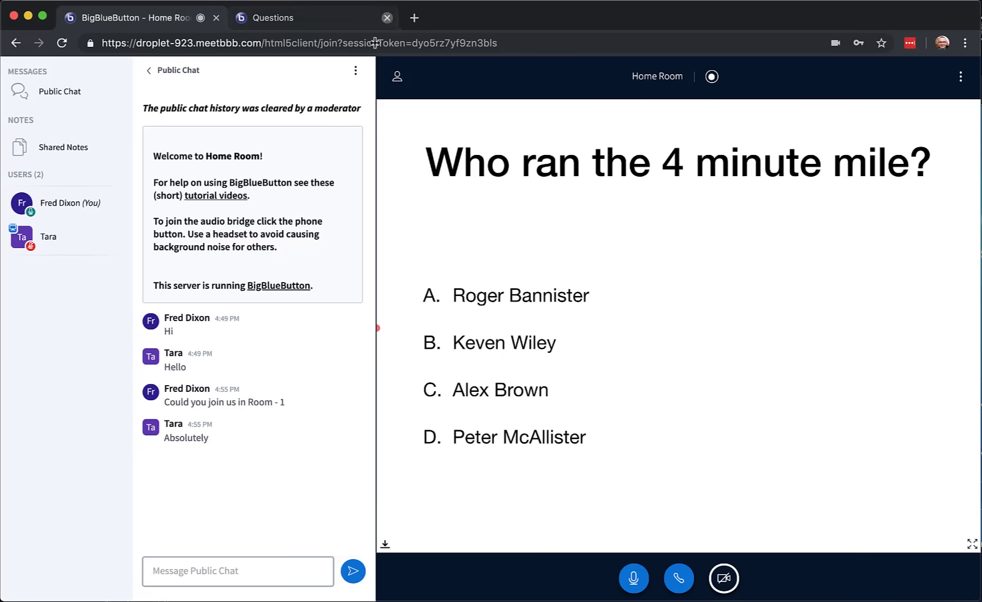
# Log out of the conference and acknowledge the logout notice
pyautogui.click(961, 81)
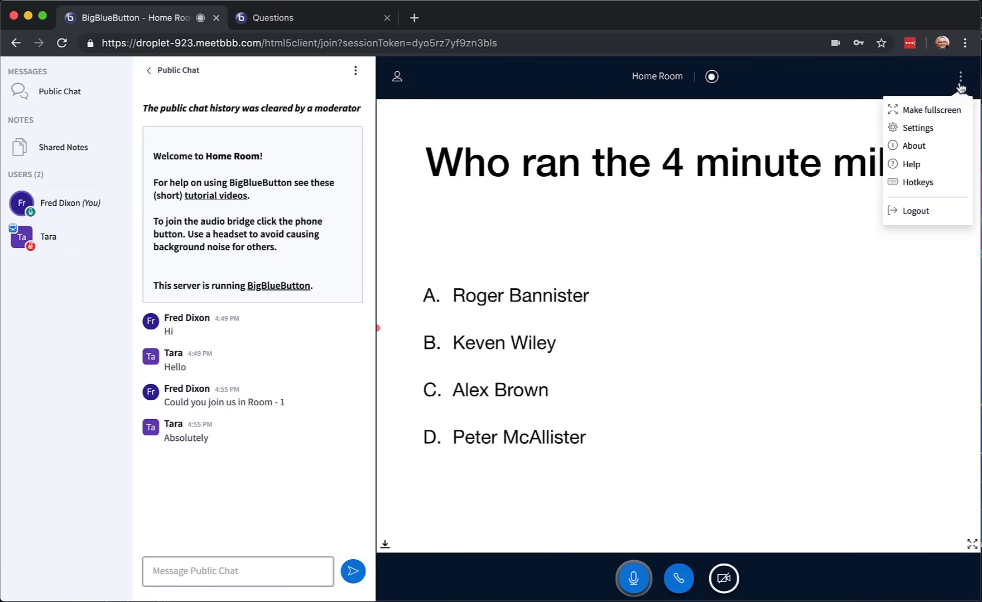
pyautogui.click(936, 218)
pyautogui.click(490, 354)
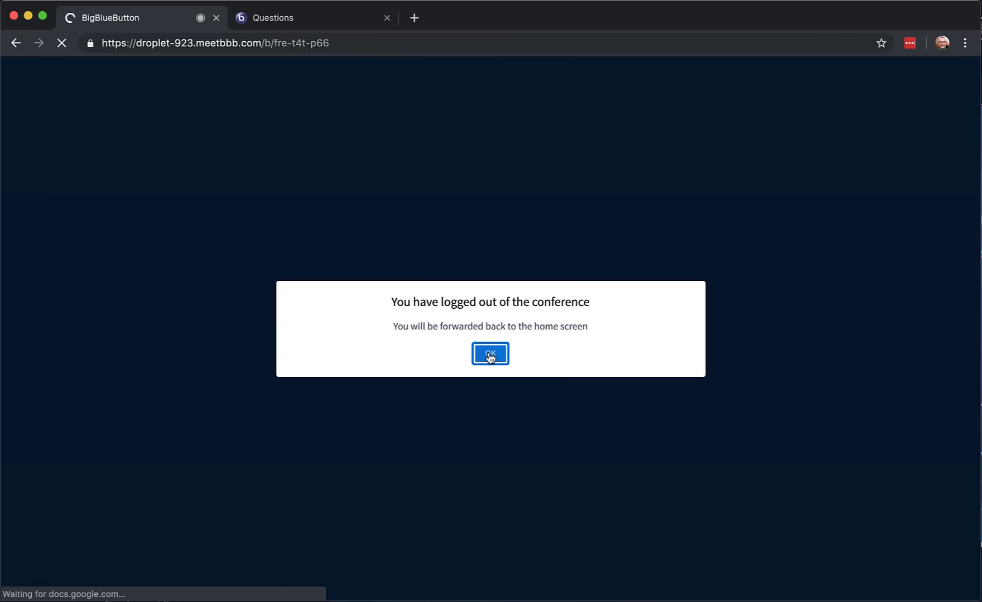